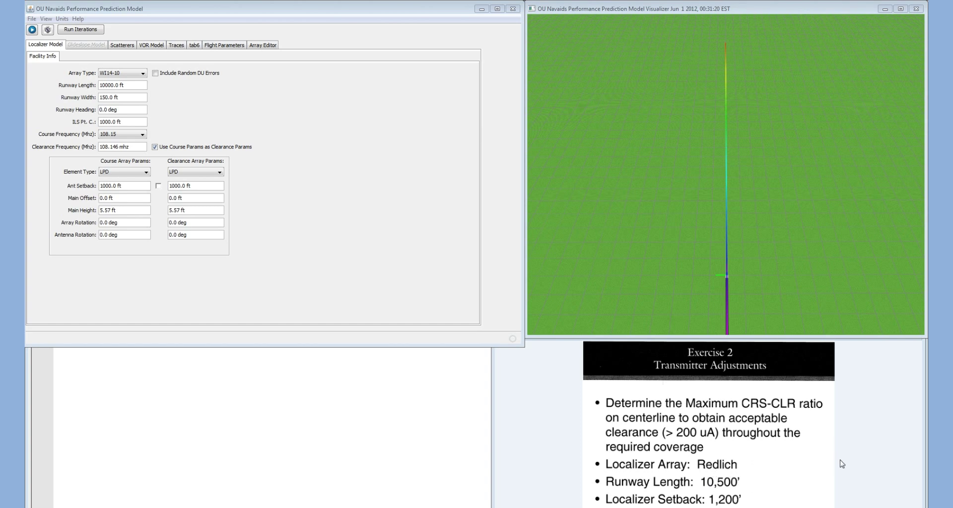
Create a new localizer model
left_click(104, 12)
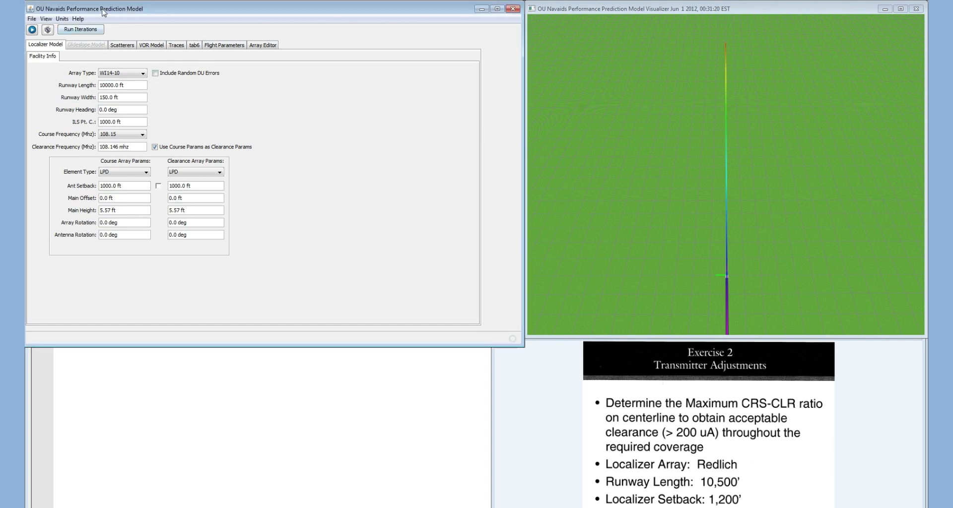
left_click(31, 18)
mouse_move(89, 30)
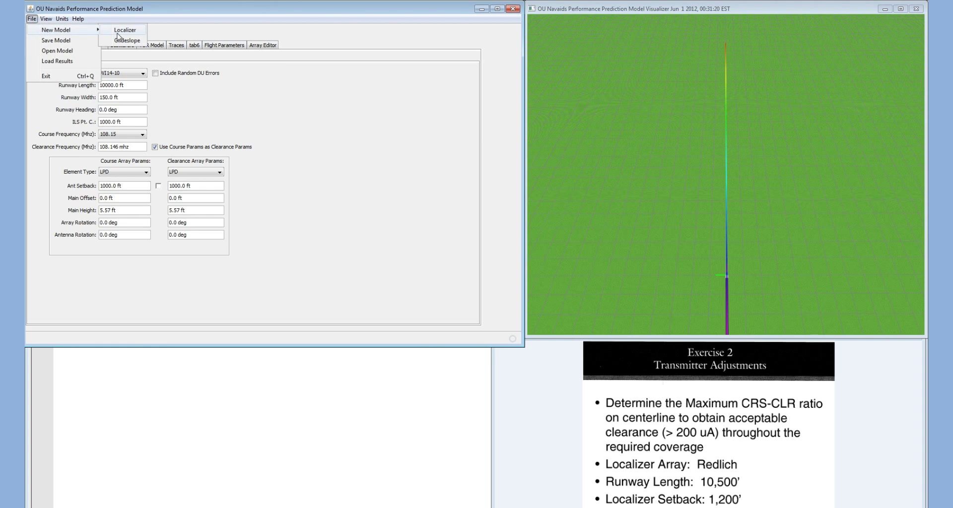
left_click(118, 32)
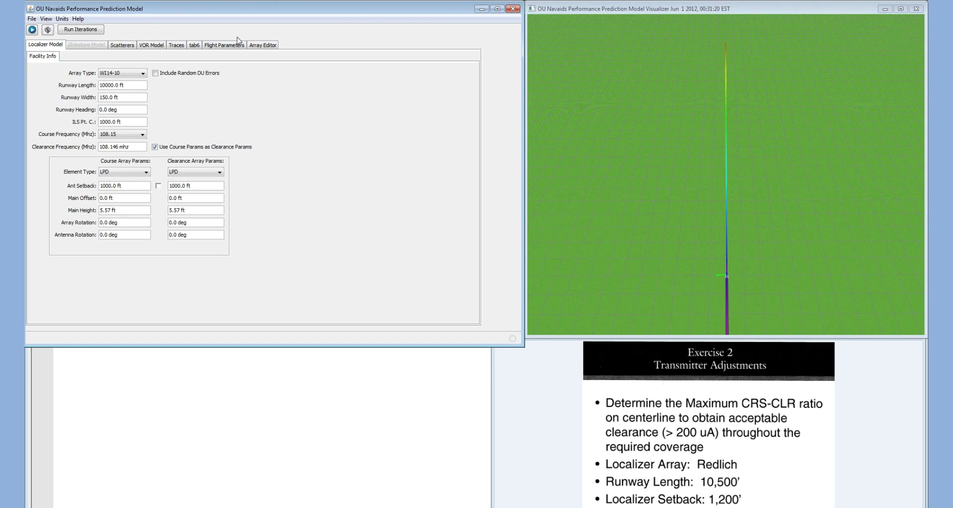
Set the flight type in the flight parameters to ILS 1 / Orbit / Slice
left_click(220, 46)
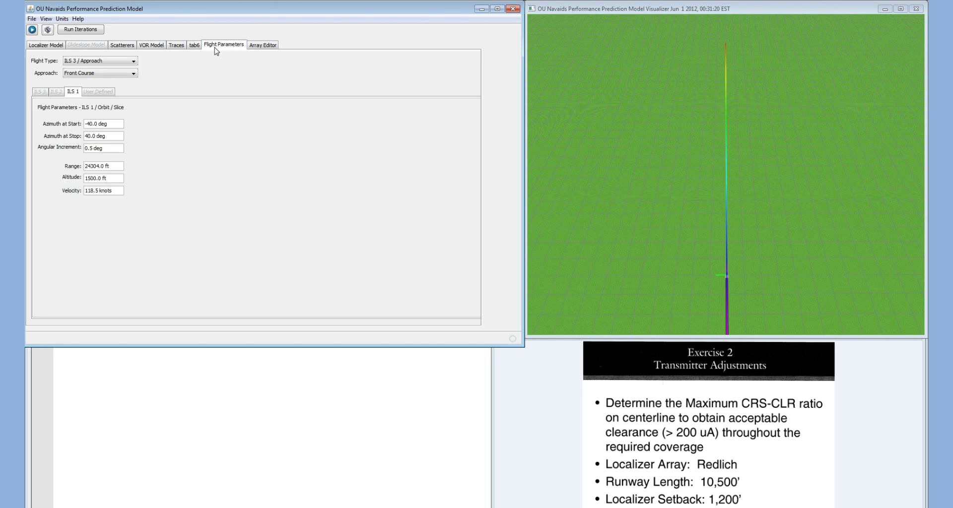
left_click(108, 65)
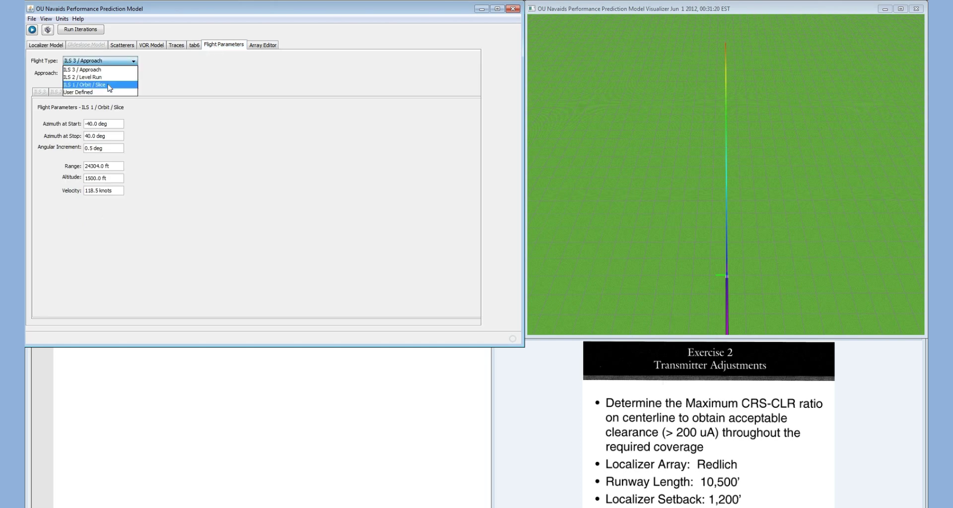
left_click(108, 87)
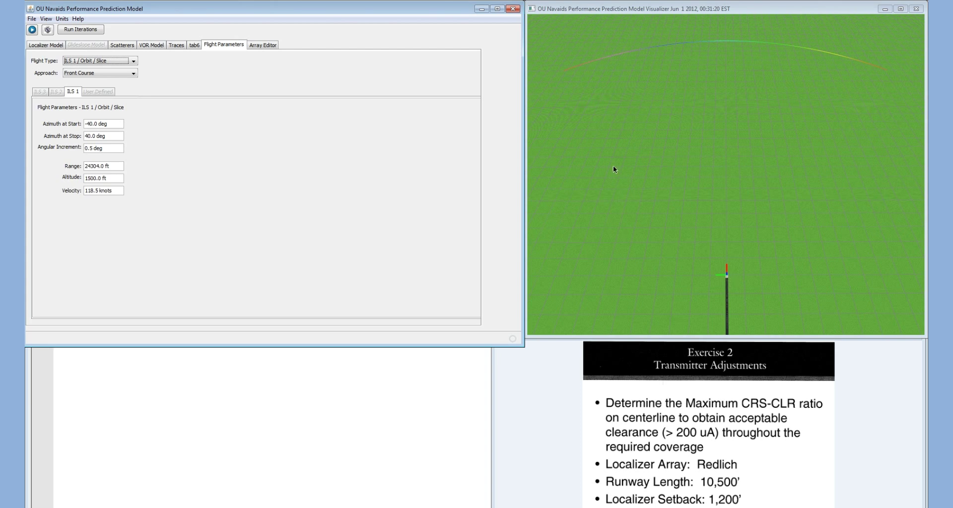
Set the localizer's array type to REDLICH
left_click(52, 48)
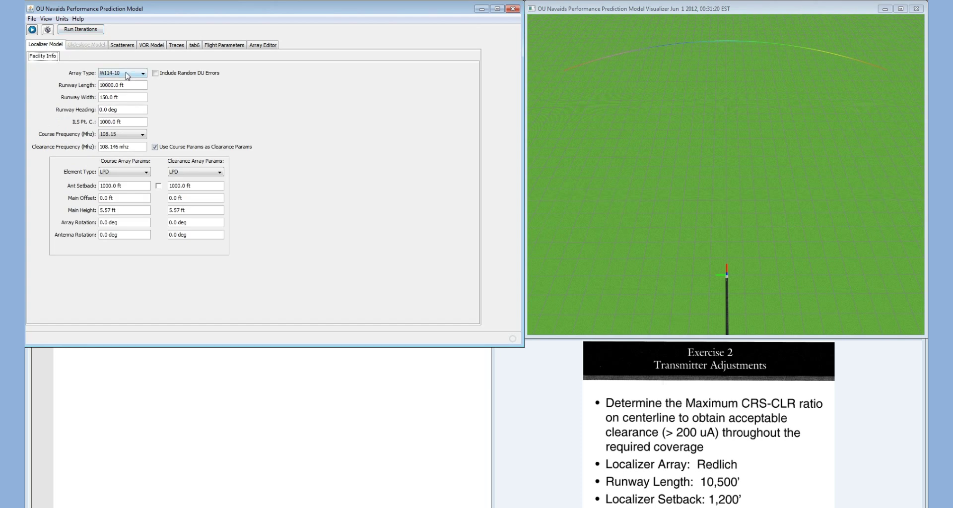
left_click(127, 74)
scroll(127, 105, "up", 3)
scroll(126, 105, "up", 2)
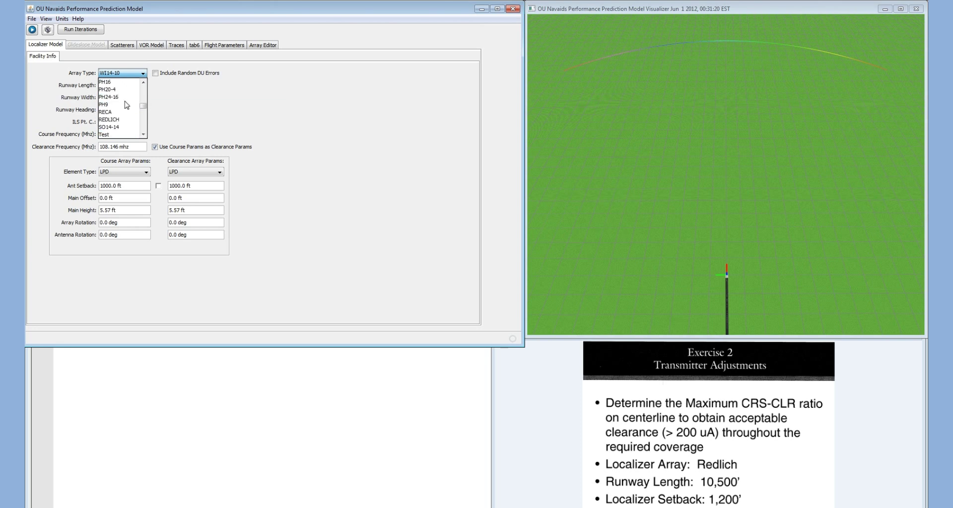
left_click(124, 120)
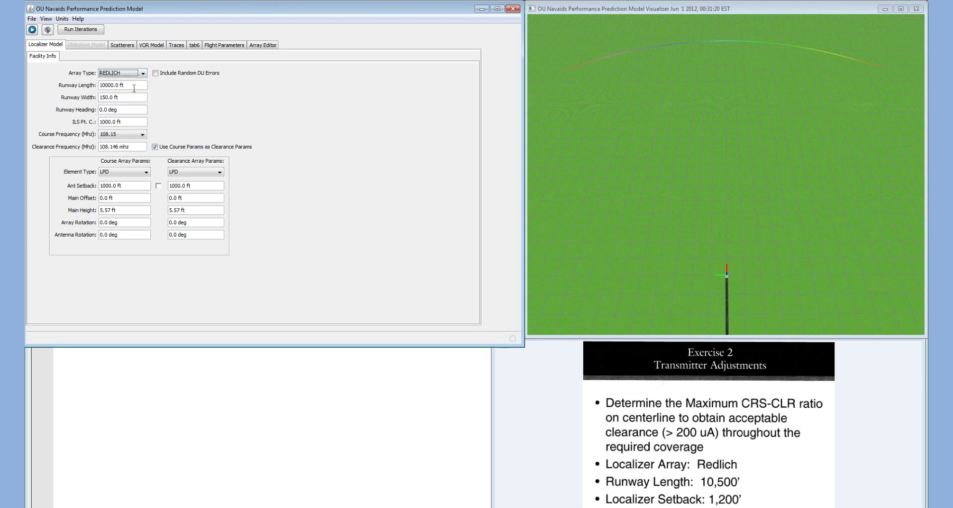
Set the runway length to 10500 ft and the course array's antenna setback to 1200 ft
left_click(135, 85)
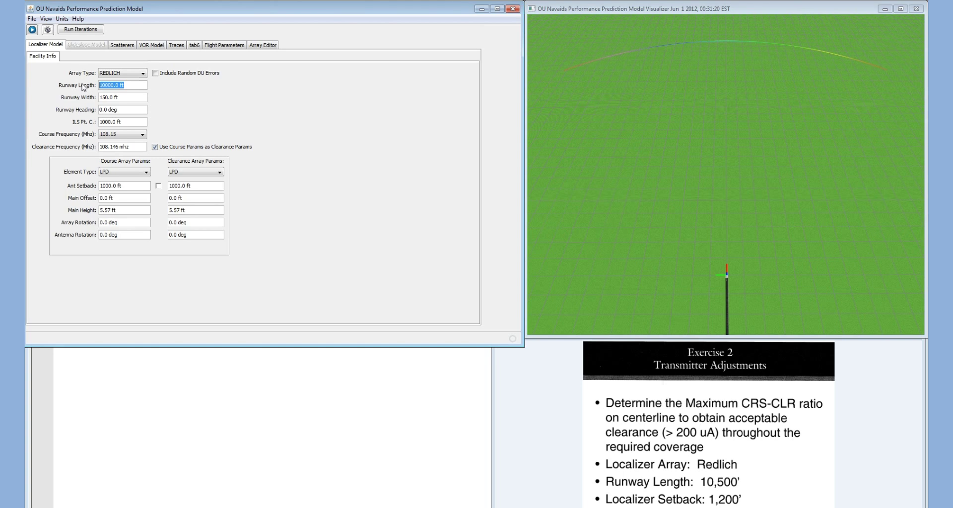
type("10500")
key("Return")
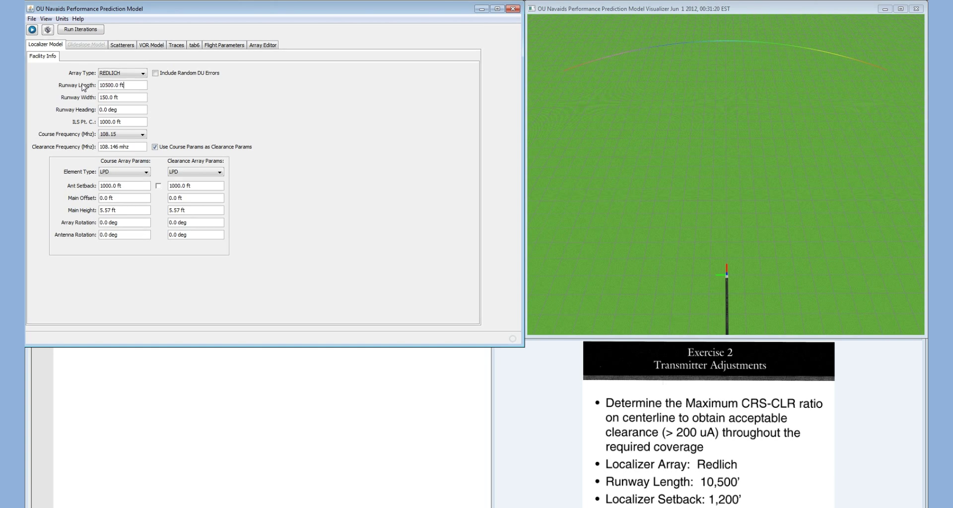
left_click(137, 187)
type("12")
Add a CDI Digital trace with a clearance/course separation of -20 dB and a clearance course width of 1.3 deg
left_click(178, 46)
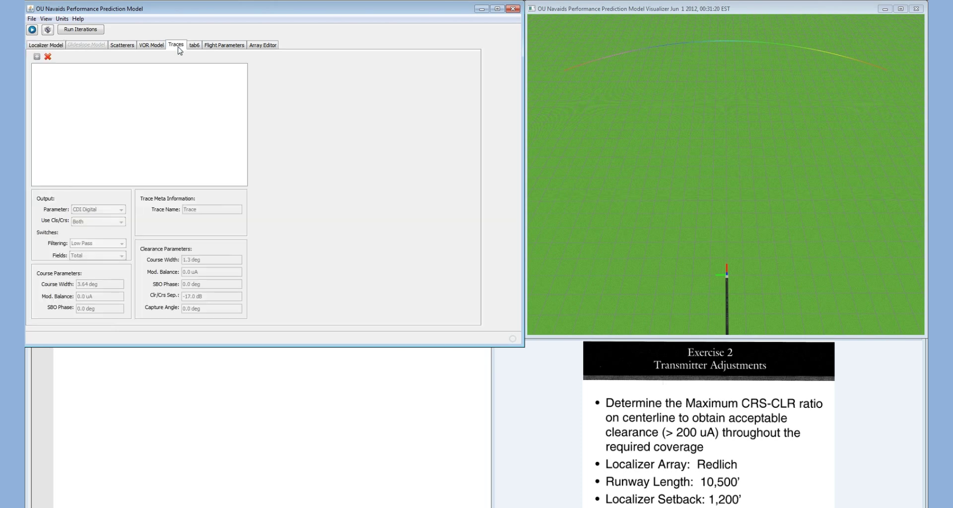
left_click(37, 57)
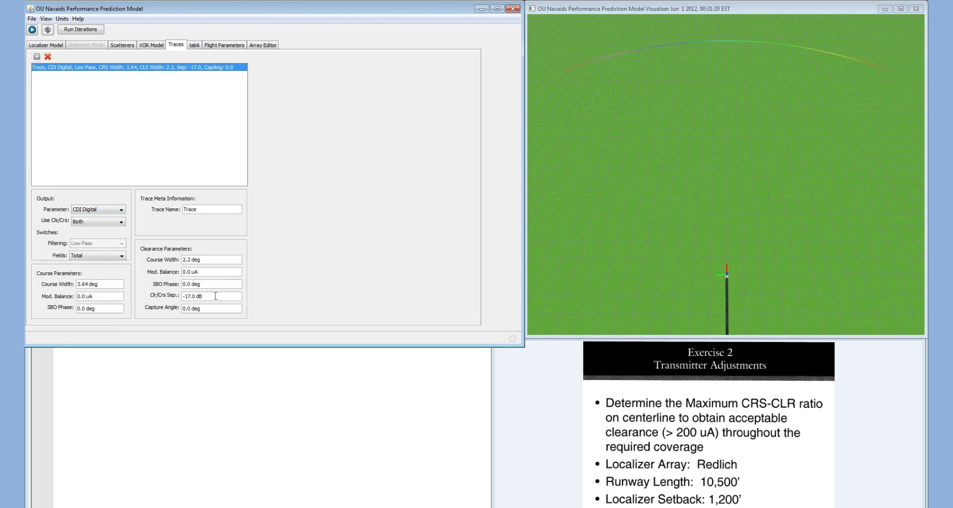
left_click_drag(216, 297, 178, 297)
type("-20")
key("Return")
left_click_drag(209, 259, 162, 257)
type("1.3")
key("Return")
Run the model and move the clearance orbit plot clear of the trace settings
left_click(32, 30)
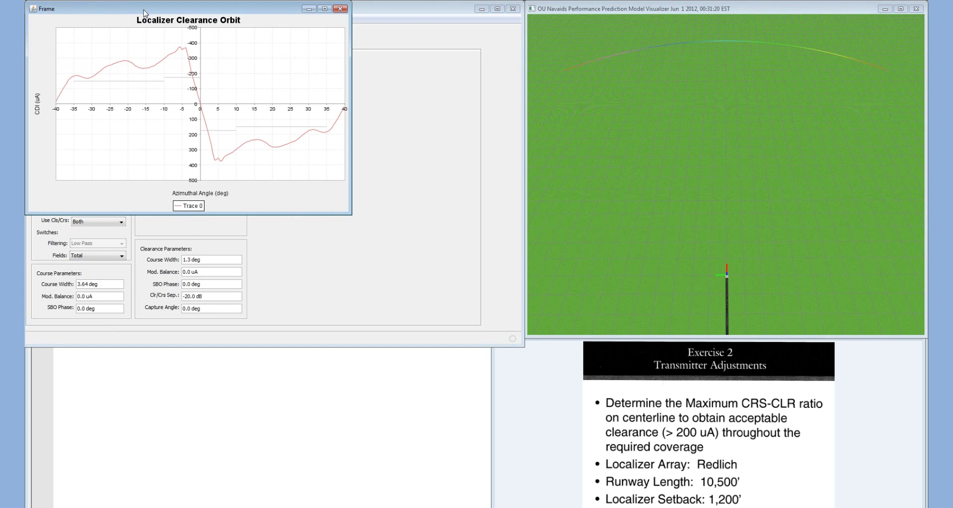
left_click_drag(147, 8, 386, 59)
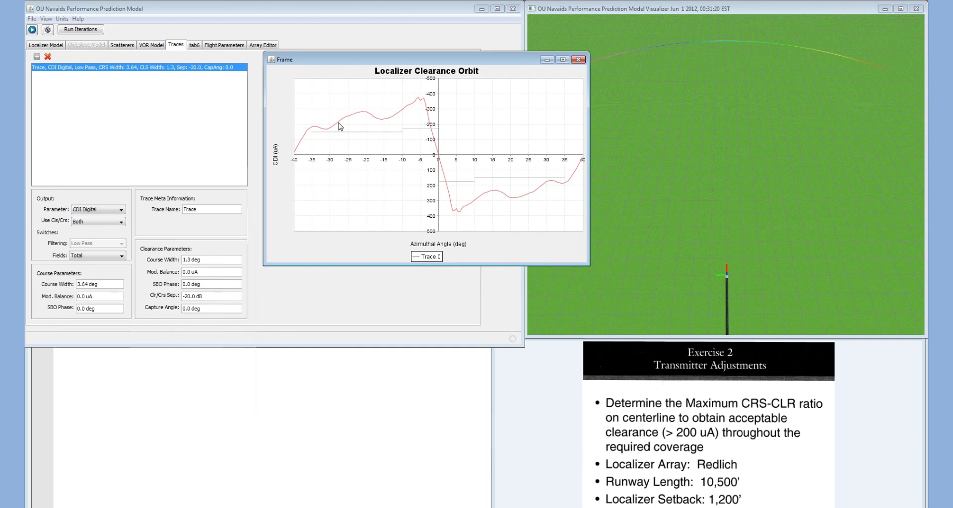
mouse_move(339, 126)
Rerun the model with a clearance/course separation of -14 dB and align the new plot directly below the first one
left_click(222, 296)
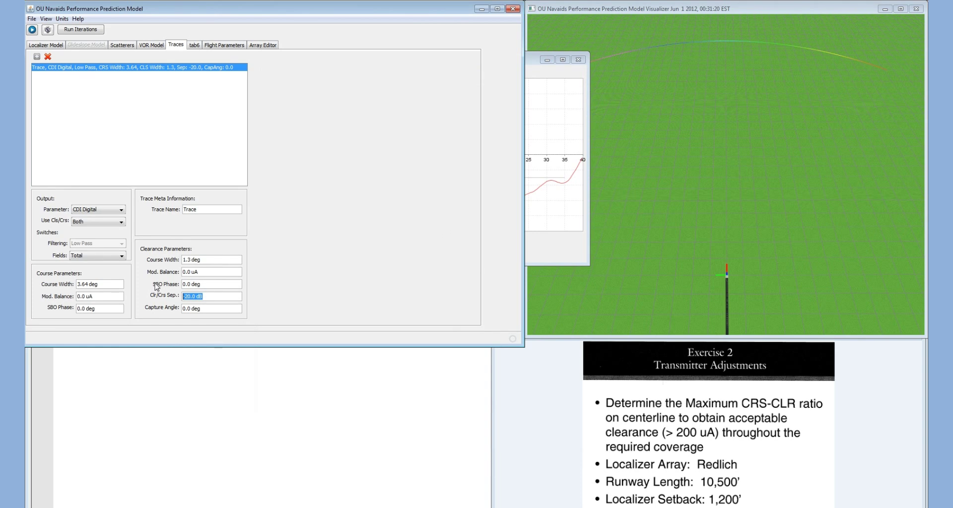
type("-14")
key("Return")
left_click(35, 32)
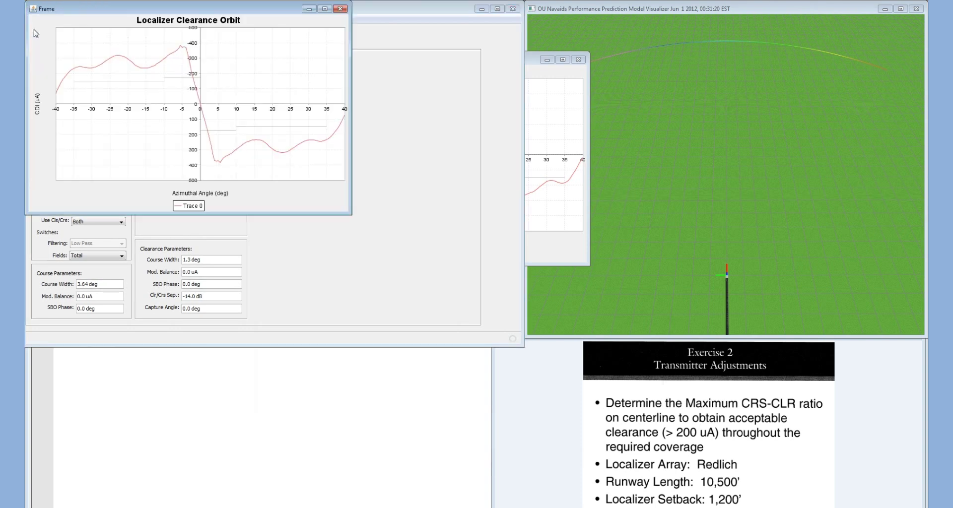
left_click_drag(111, 8, 362, 274)
left_click(535, 63)
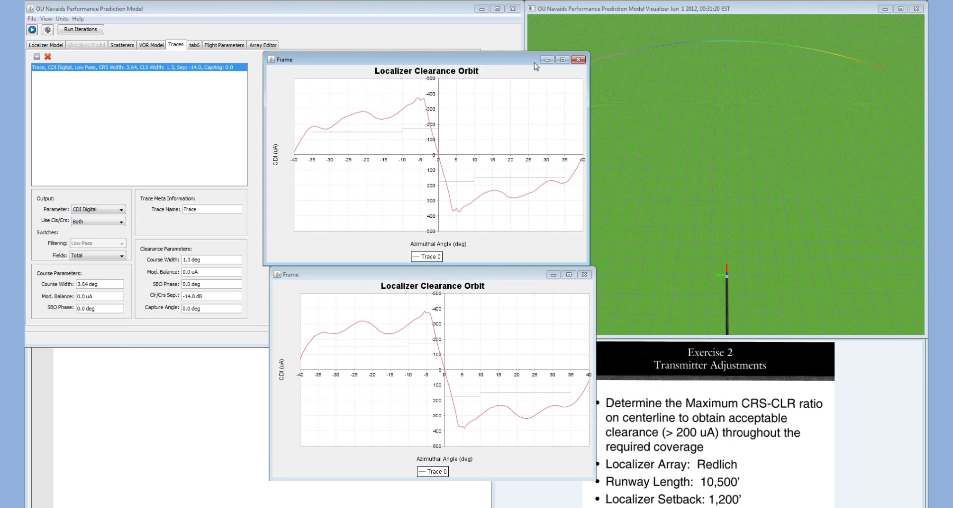
left_click_drag(446, 275, 439, 275)
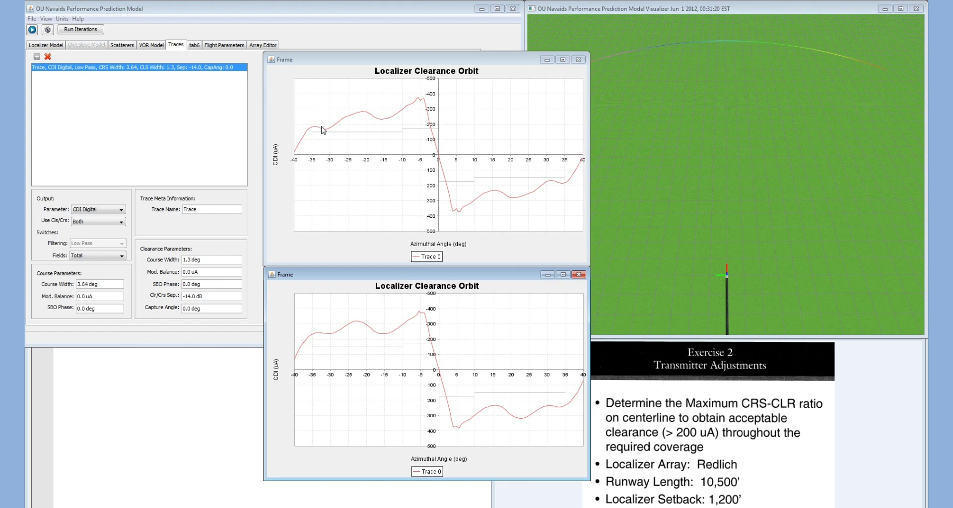
Rerun the model with a clearance/course separation of -17 dB and place its plot beside the -14 dB plot, keeping all three plots visible
left_click(212, 296)
type("-17")
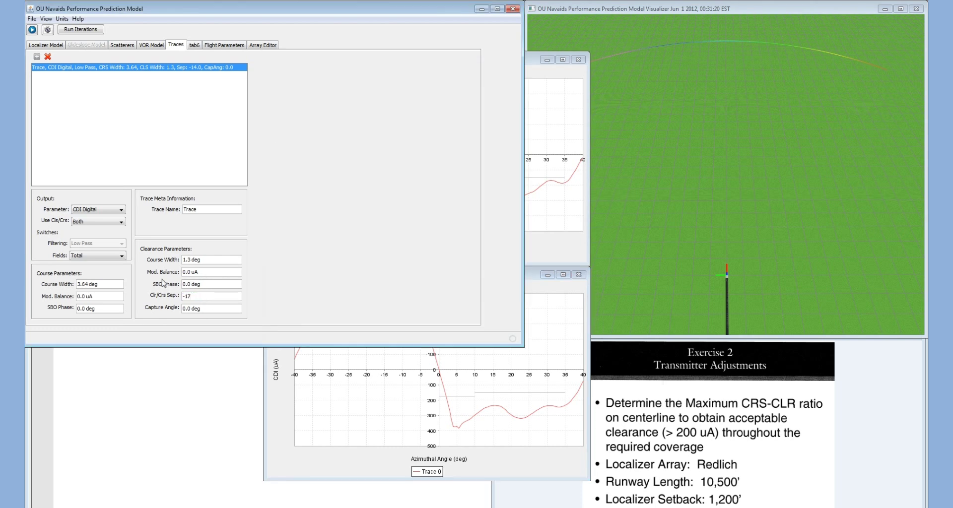
key("Return")
left_click(32, 30)
left_click_drag(81, 9, 645, 277)
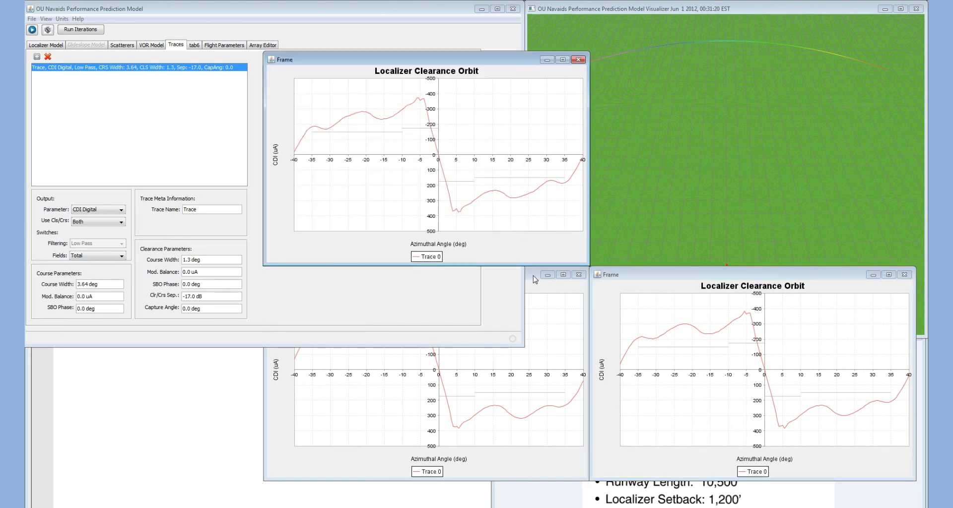
left_click(533, 277)
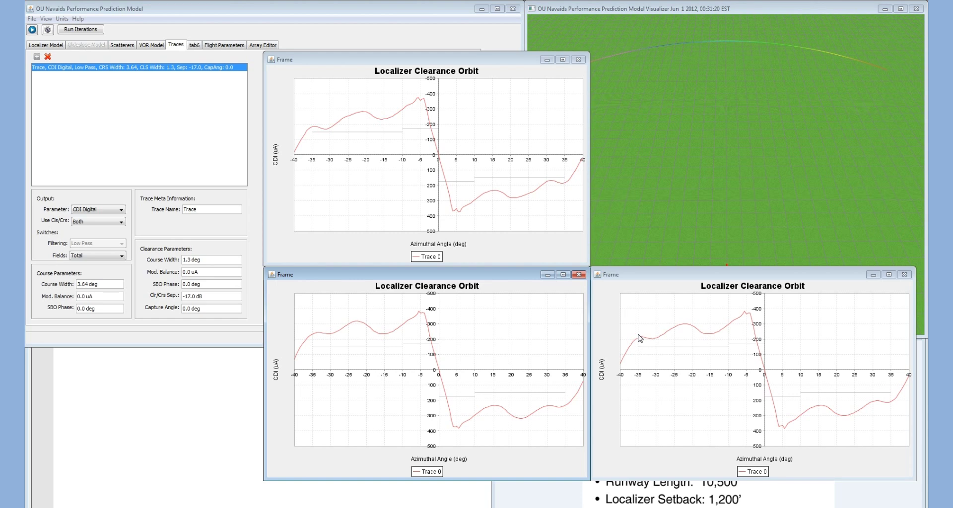
Zoom all three clearance orbit plots into the azimuth range from about -35 to 0 degrees to compare the clearance levels
left_click_drag(630, 334, 773, 382)
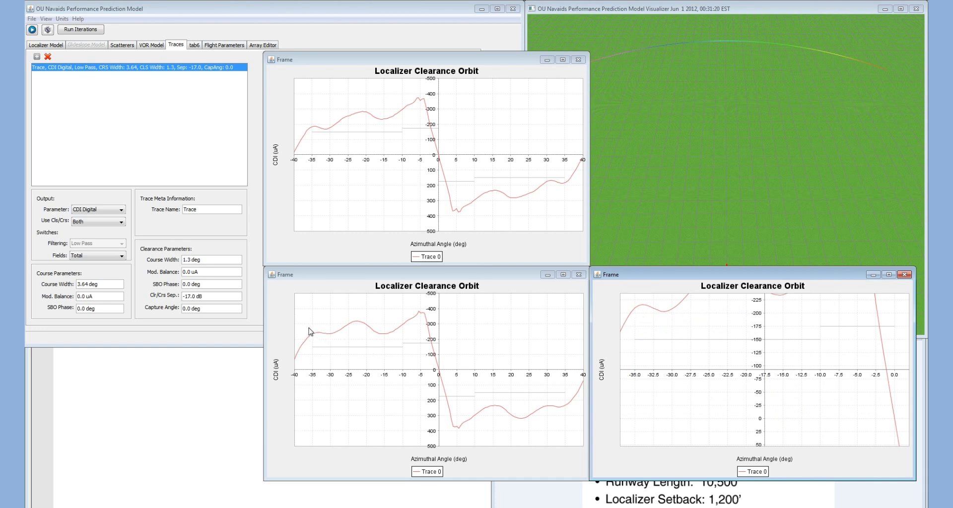
left_click_drag(312, 324, 440, 380)
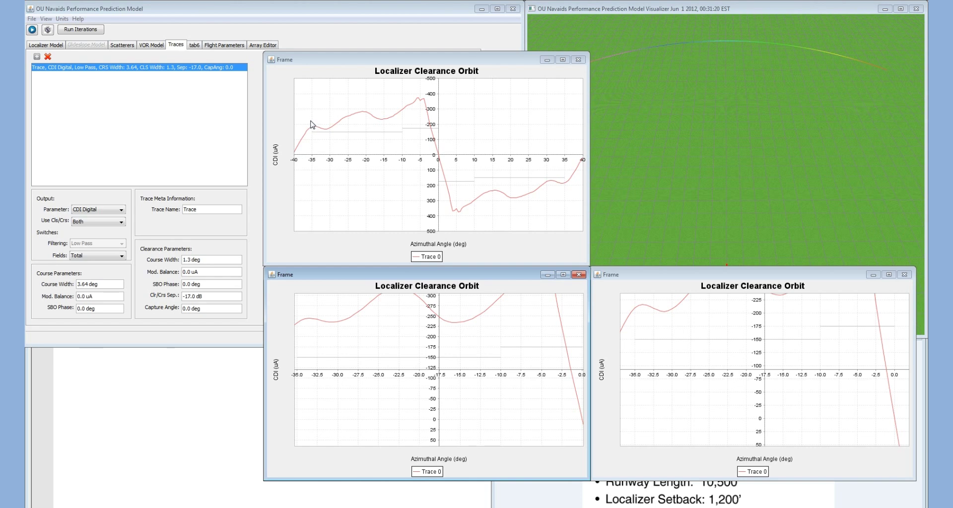
mouse_move(309, 119)
left_mouse_down()
mouse_move(406, 164)
mouse_move(446, 167)
left_mouse_up()
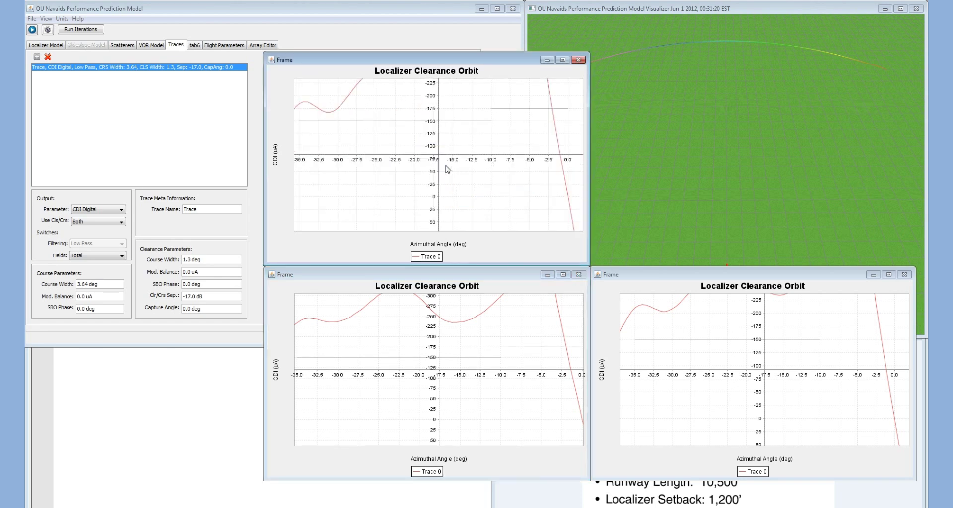